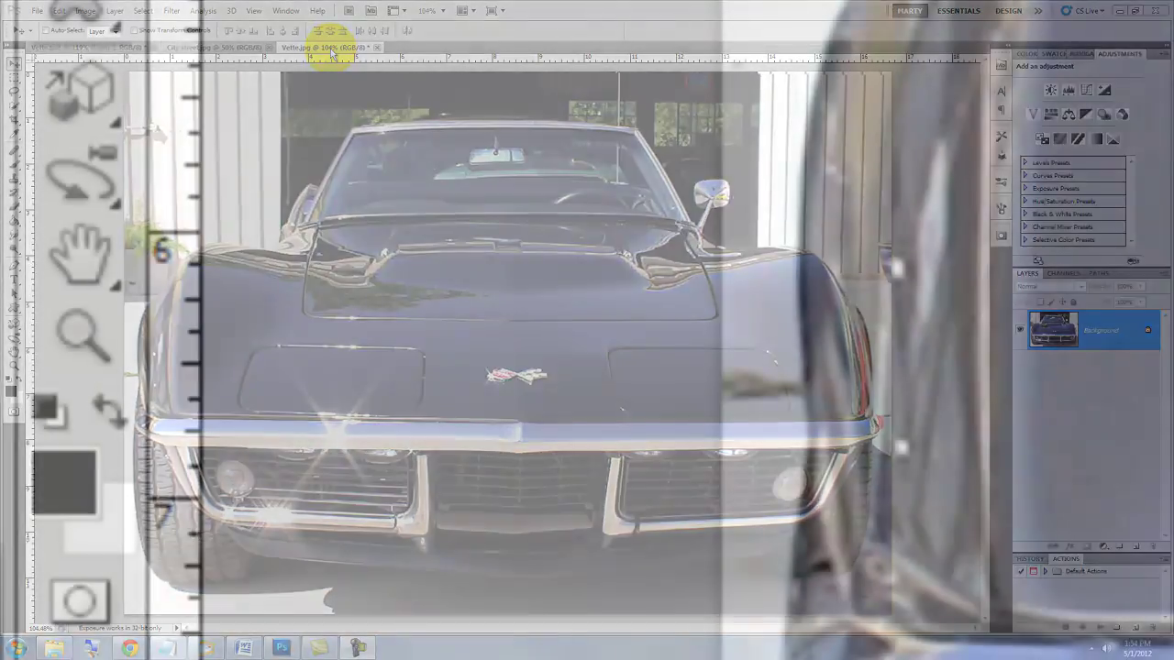
Zoom in, trace the Corvette with the Pen Tool, and make a 0.5-pixel feathered selection
click(14, 365)
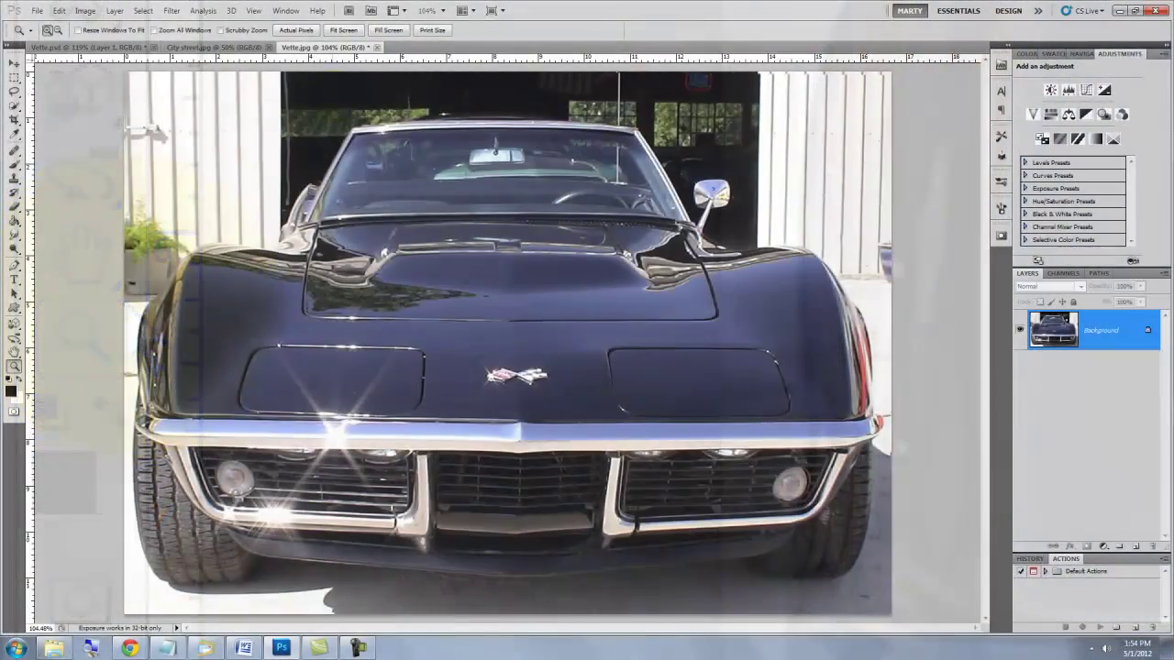
drag(332, 93, 587, 235)
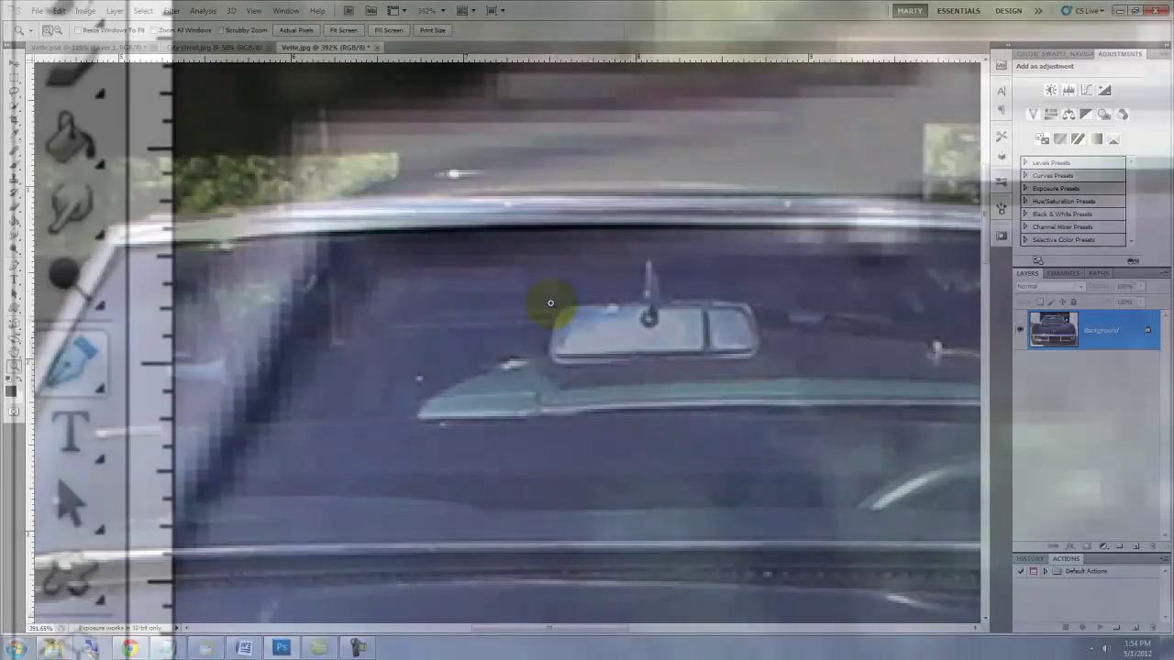
click(14, 265)
drag(74, 376, 272, 367)
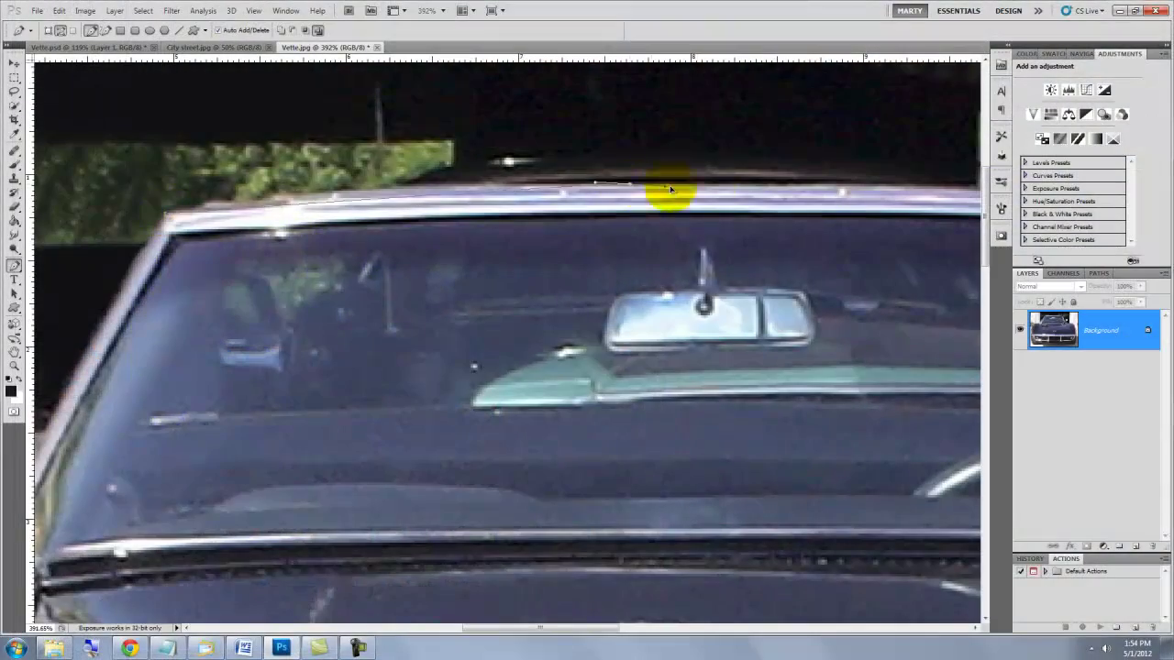
drag(676, 230, 366, 237)
click(807, 226)
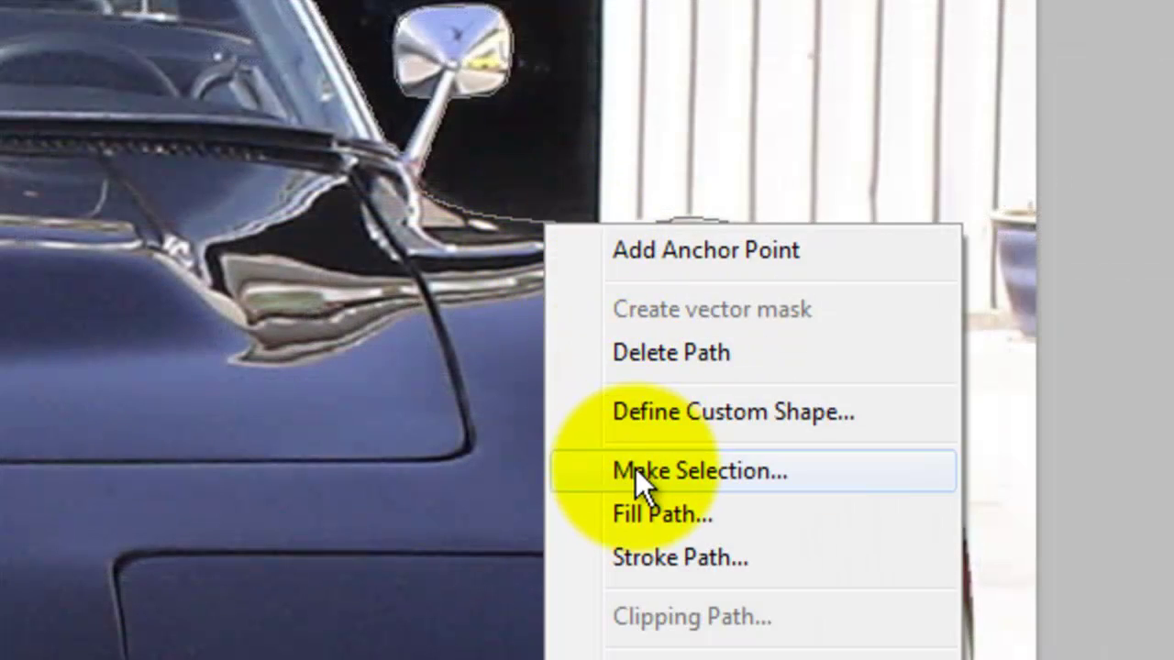
click(647, 470)
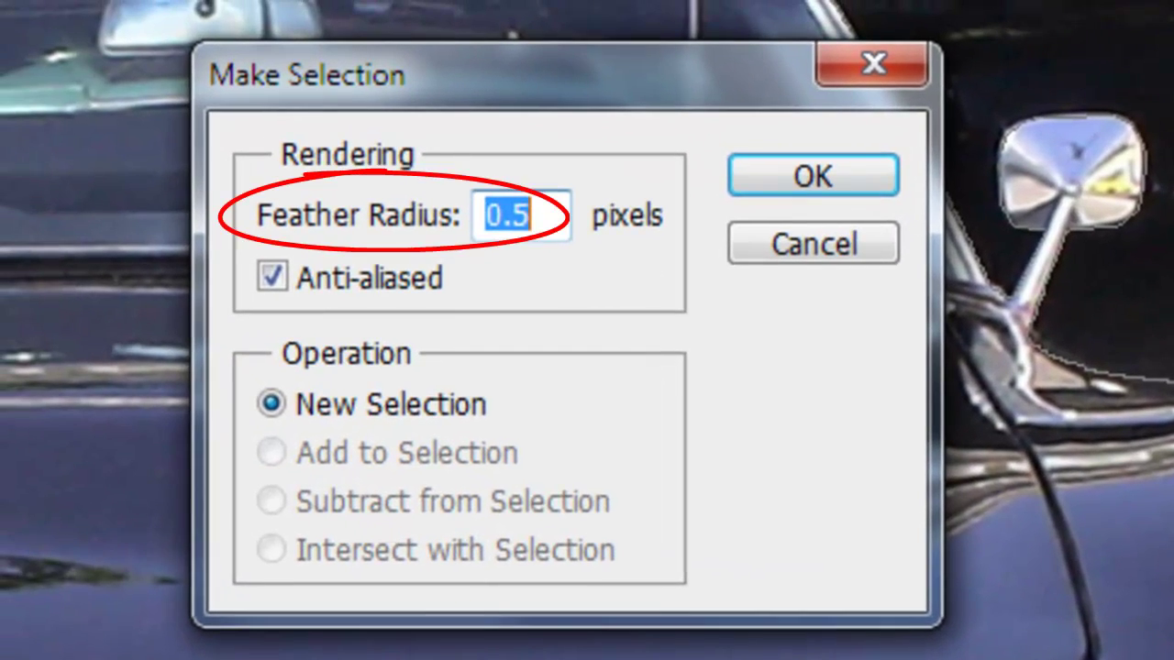
click(816, 178)
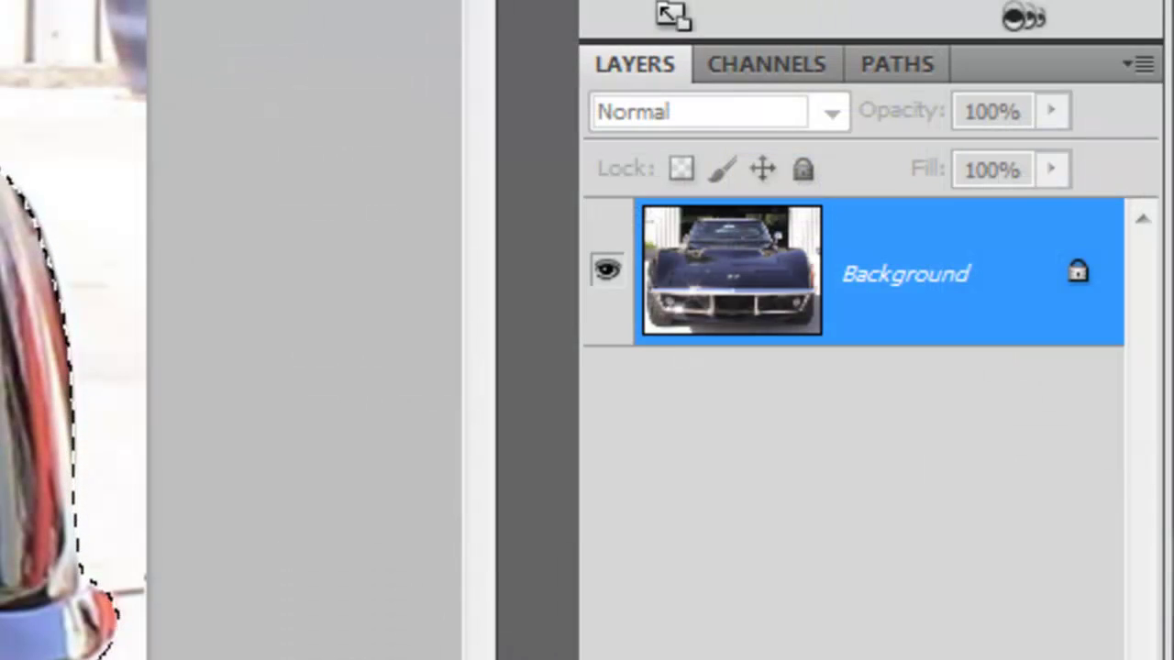
Copy the cut-out car, paste it into Vette.psd, and scale it to about 48.5%
key(ctrl+j)
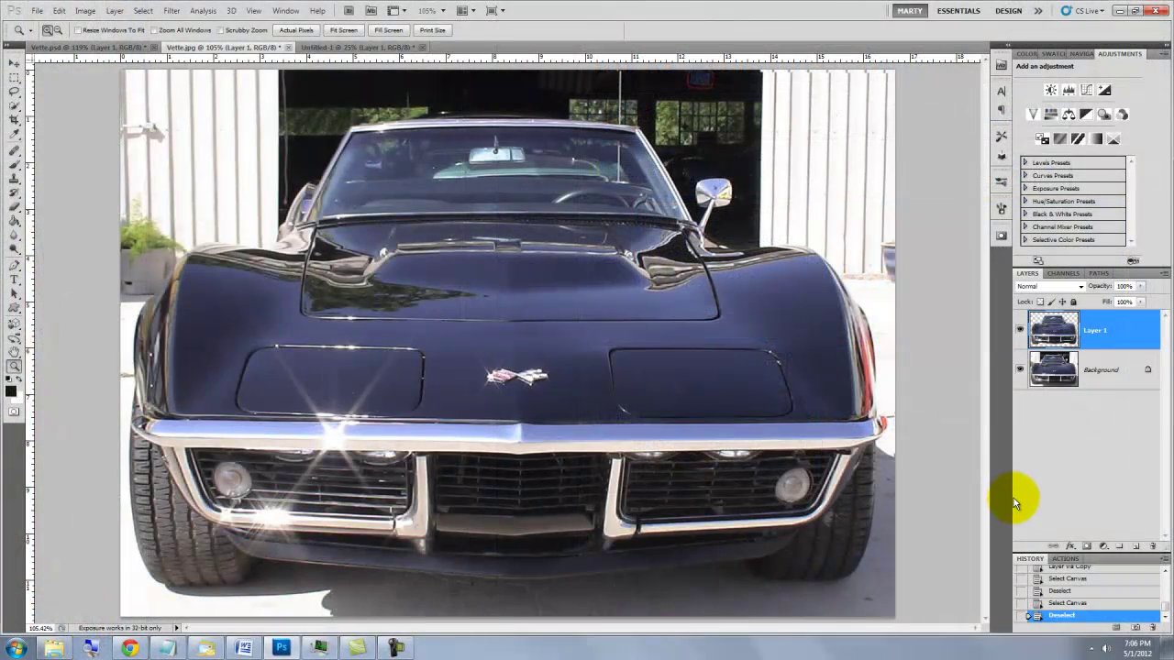
key(ctrl+a)
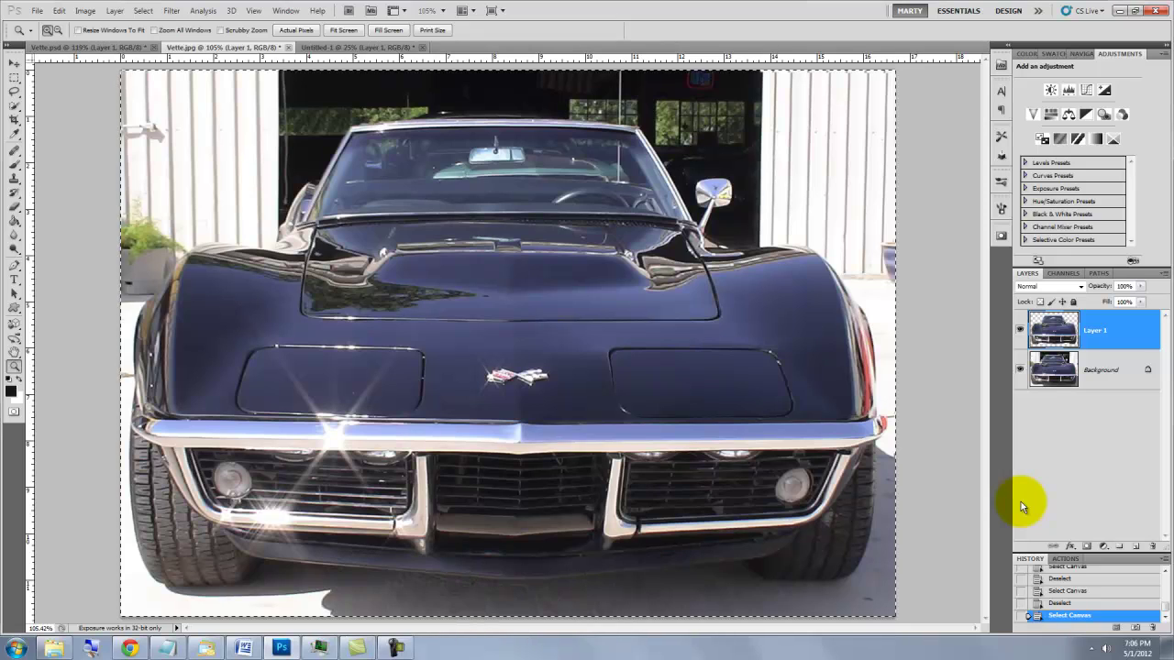
key(ctrl+c)
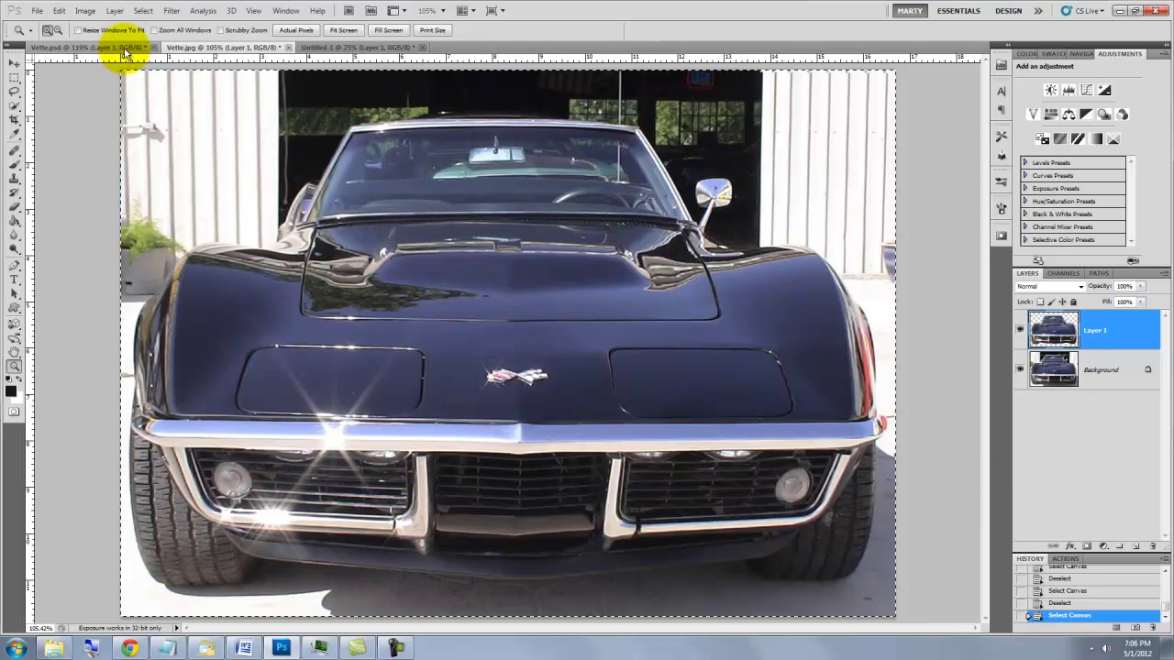
key(ctrl+v)
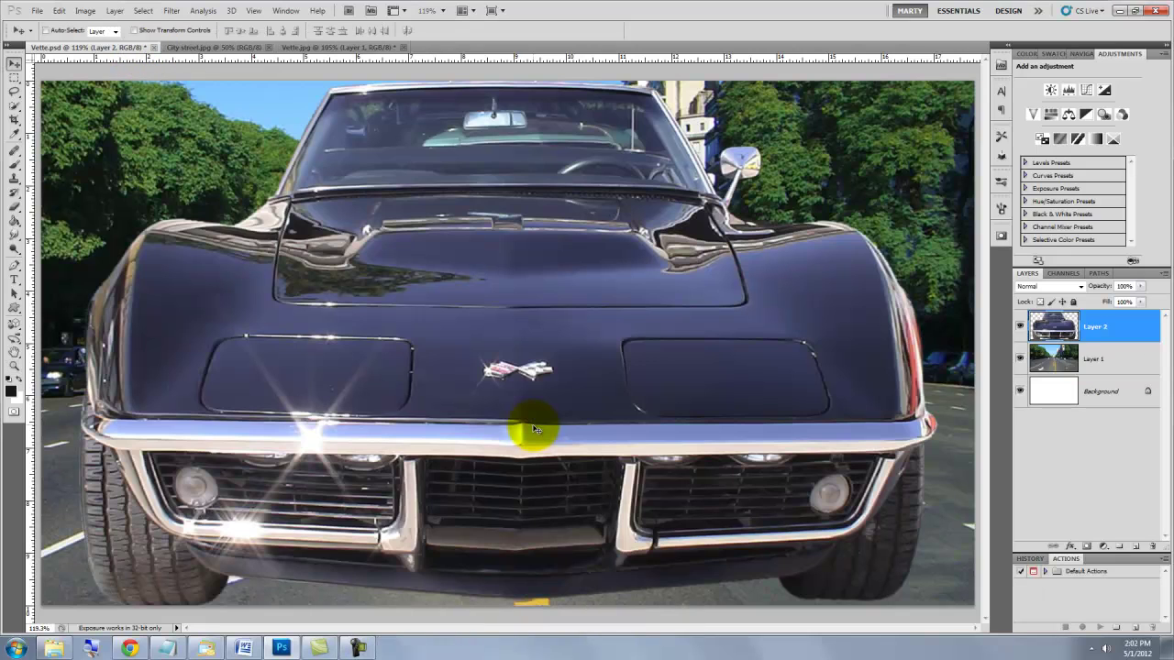
key(ctrl+t)
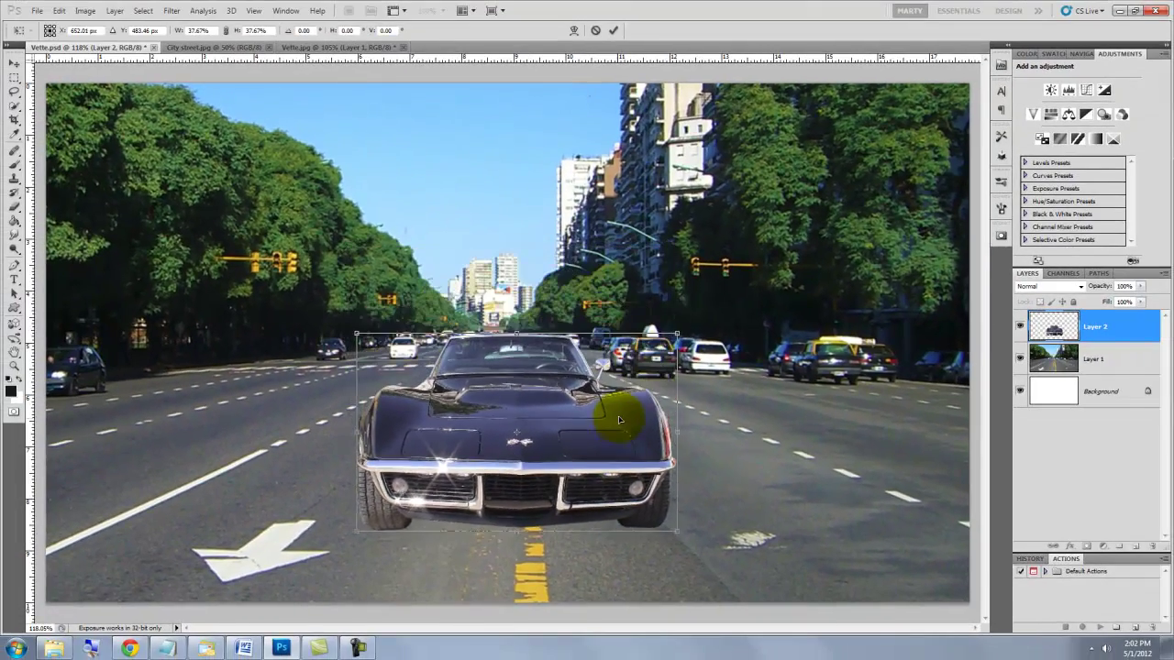
drag(679, 336, 726, 321)
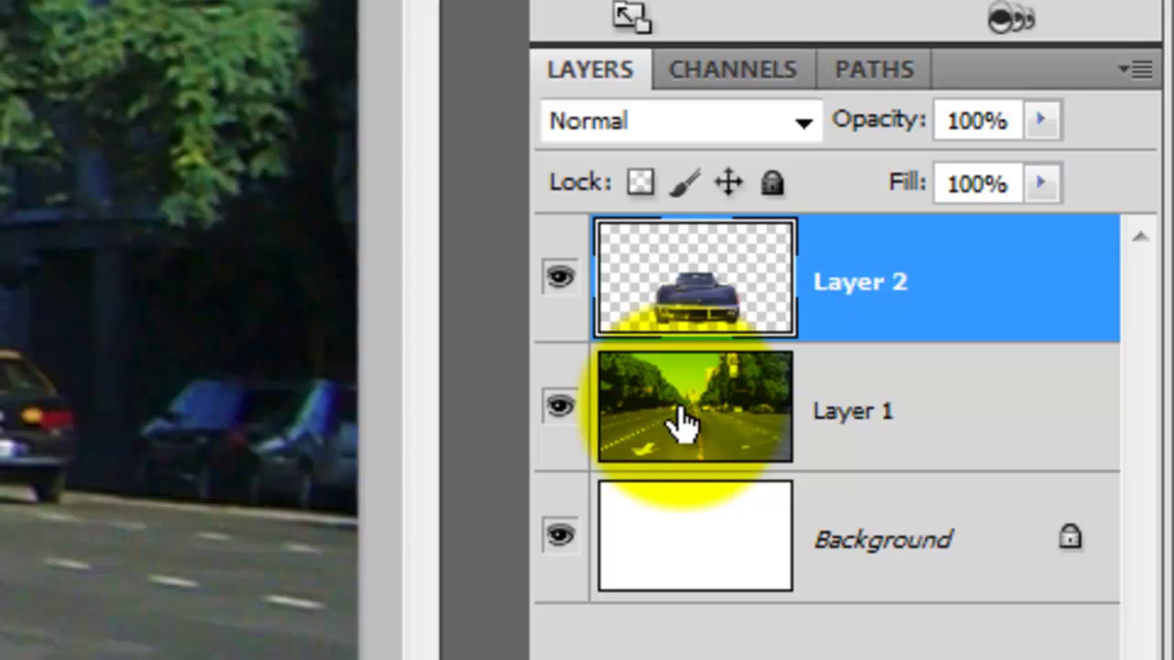
Make the street background Layer 1 active and check the Brush tool's blending mode list
click(683, 424)
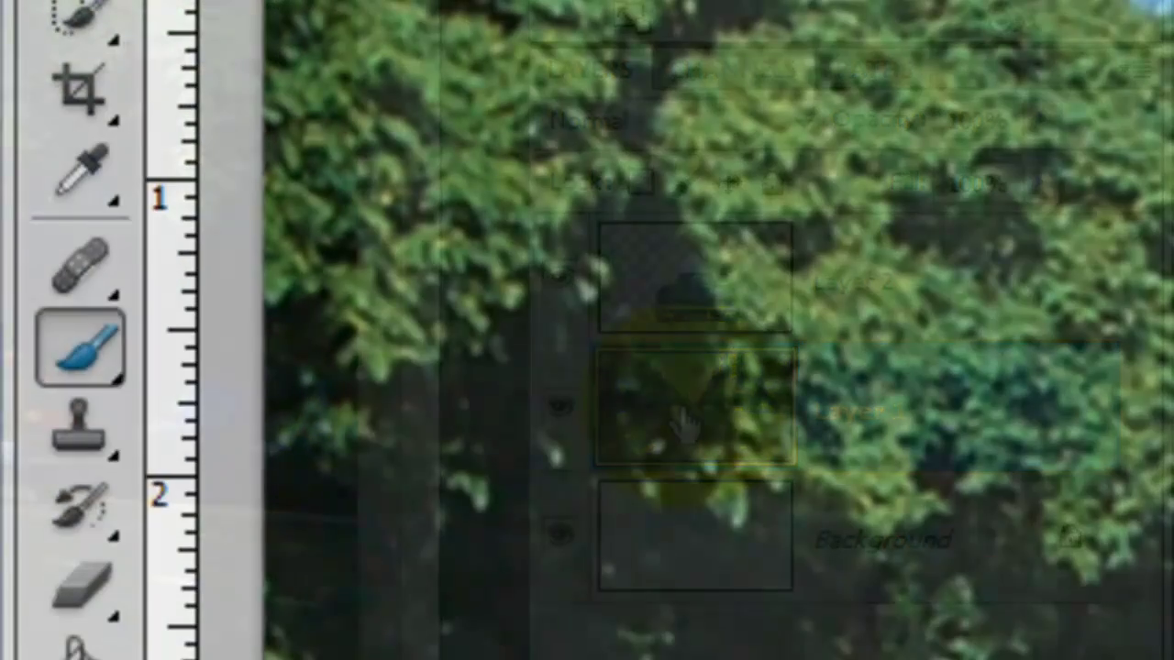
click(111, 346)
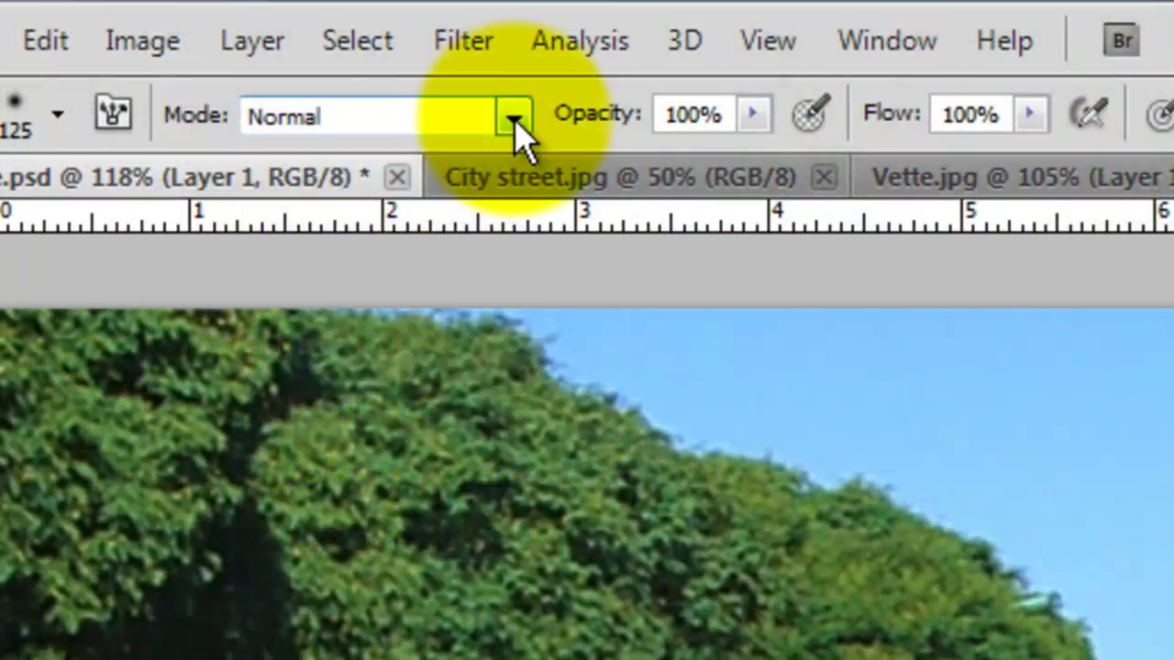
click(513, 117)
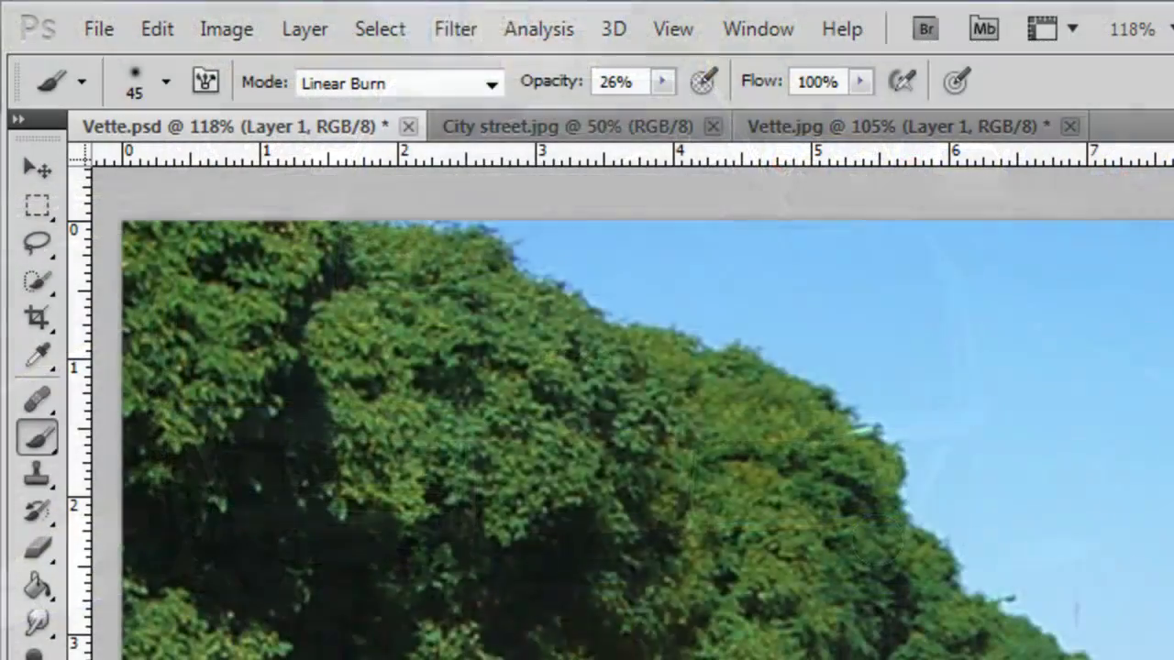
Apply a Zoom Radial Blur, Amount 50, Best quality, centre shifted slightly up-left
click(463, 28)
mouse_move(477, 347)
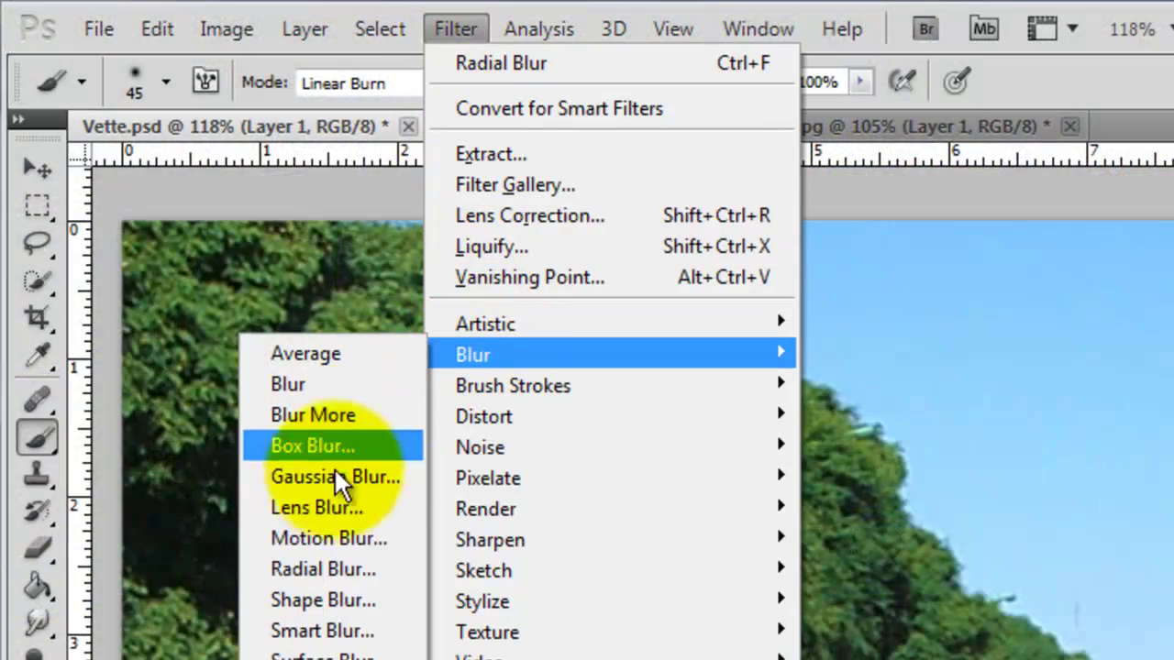
click(317, 564)
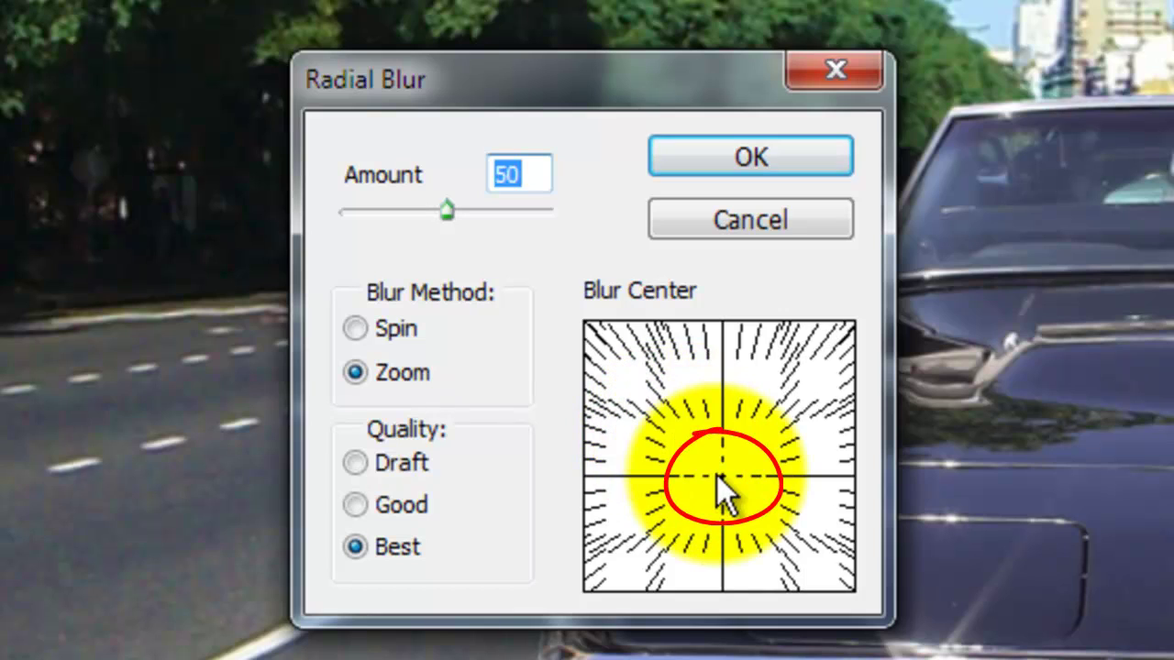
drag(719, 476, 717, 470)
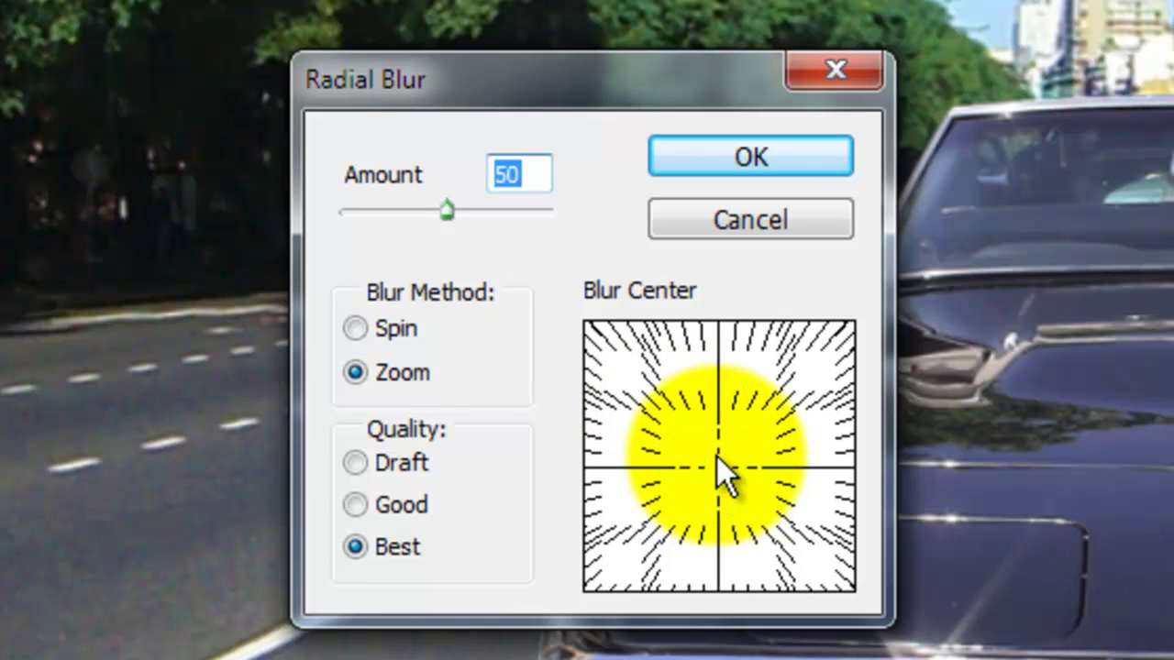
click(748, 156)
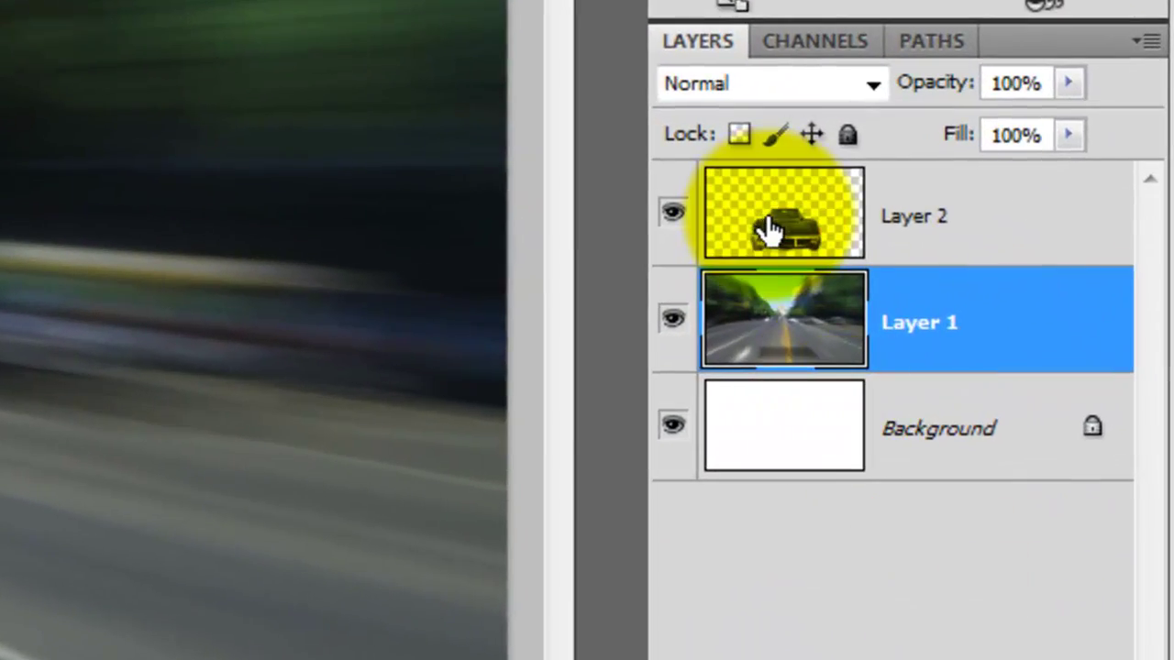
Duplicate the car Layer 2 and give the copy a Radial Blur of Amount 25
click(1050, 331)
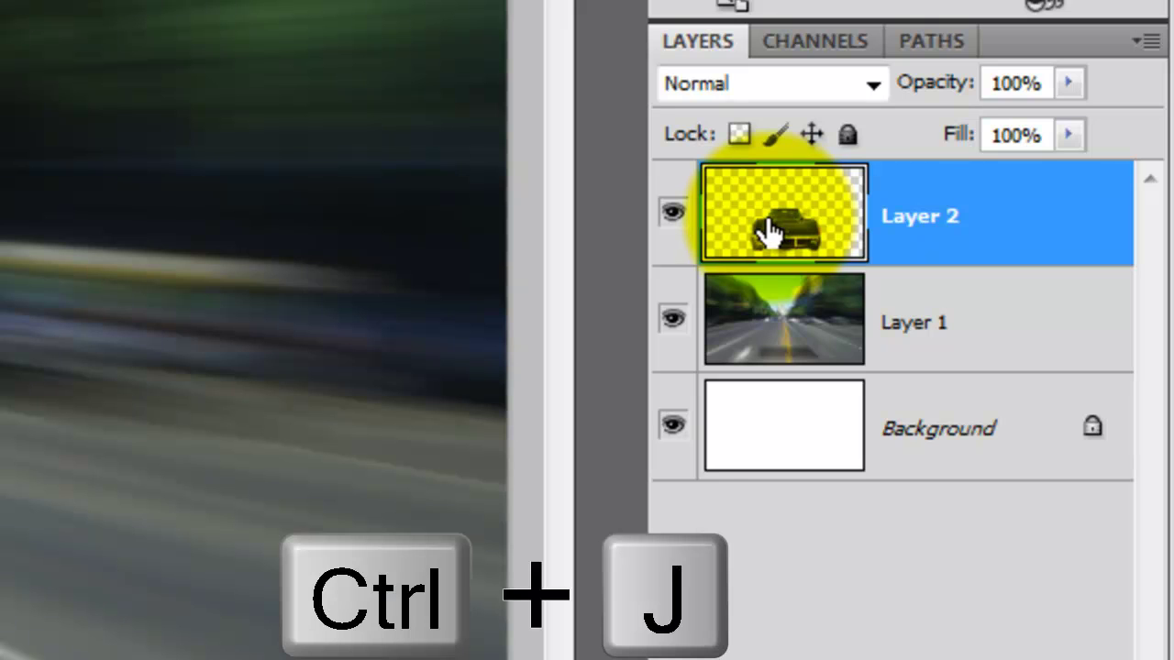
key(ctrl+j)
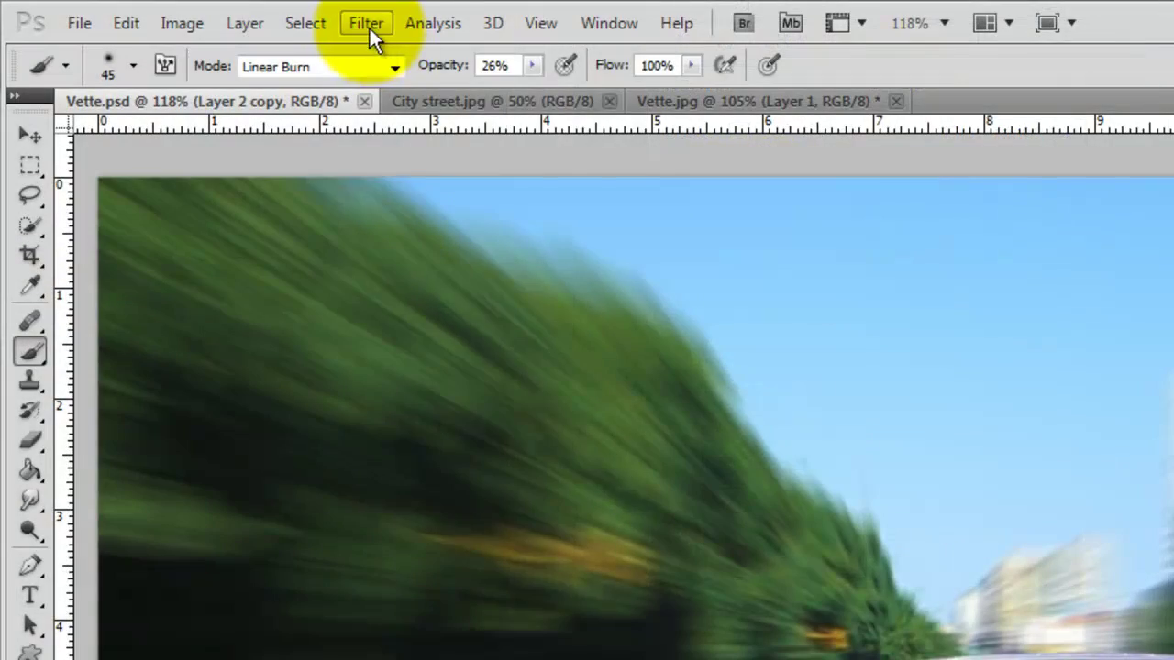
click(369, 26)
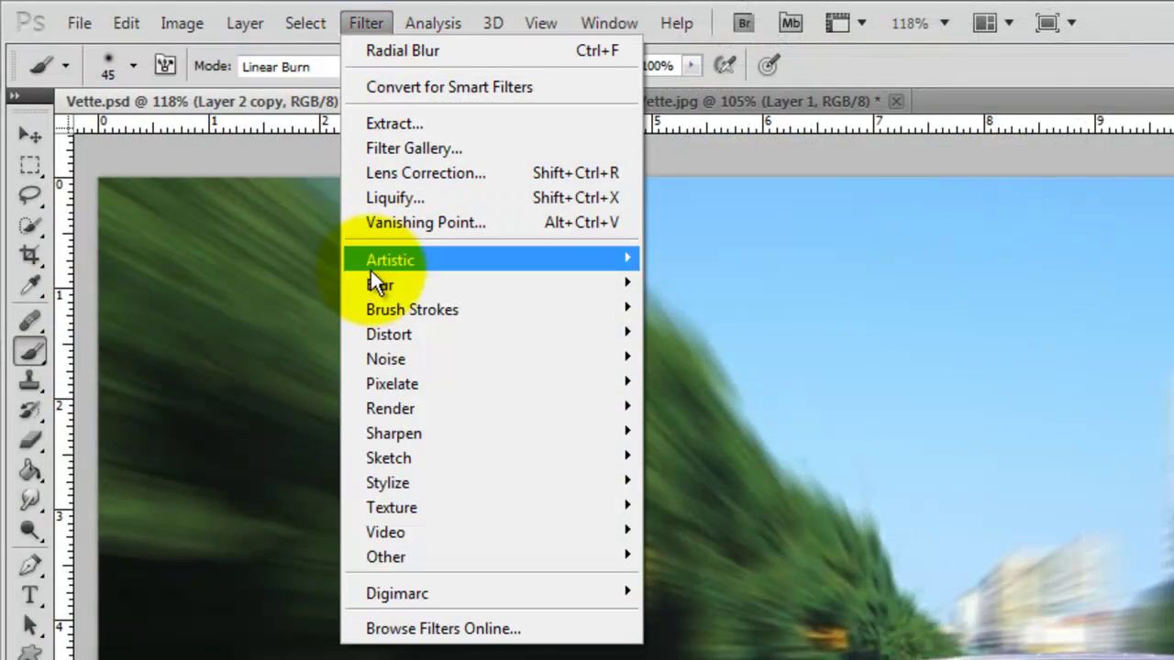
mouse_move(373, 282)
click(248, 456)
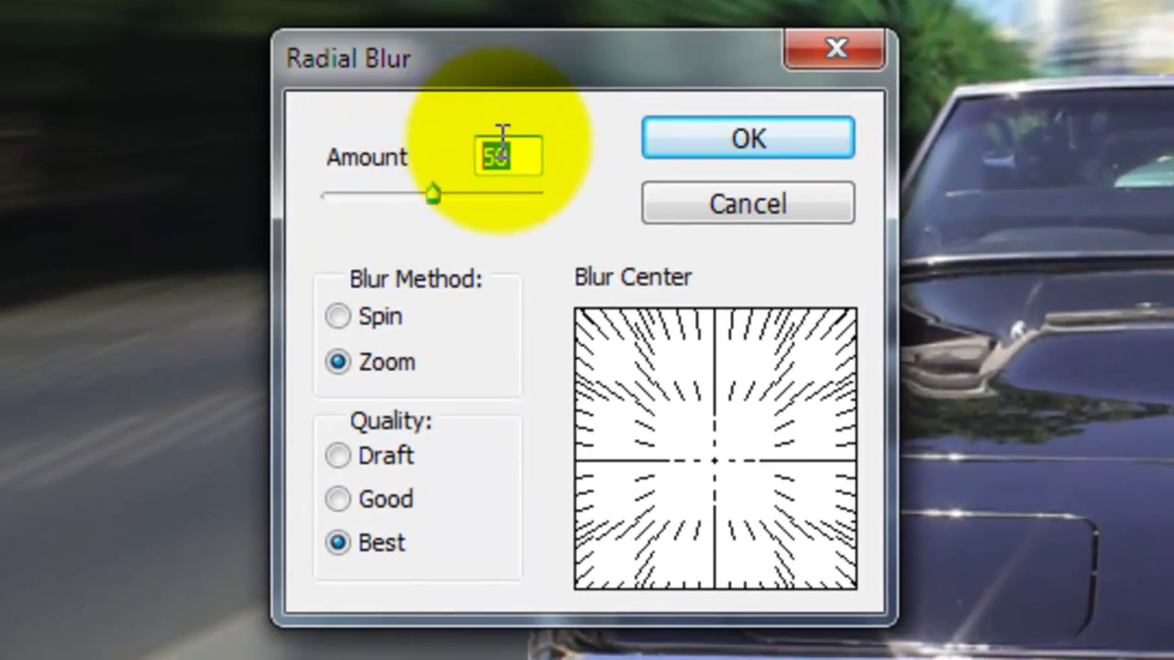
text(25)
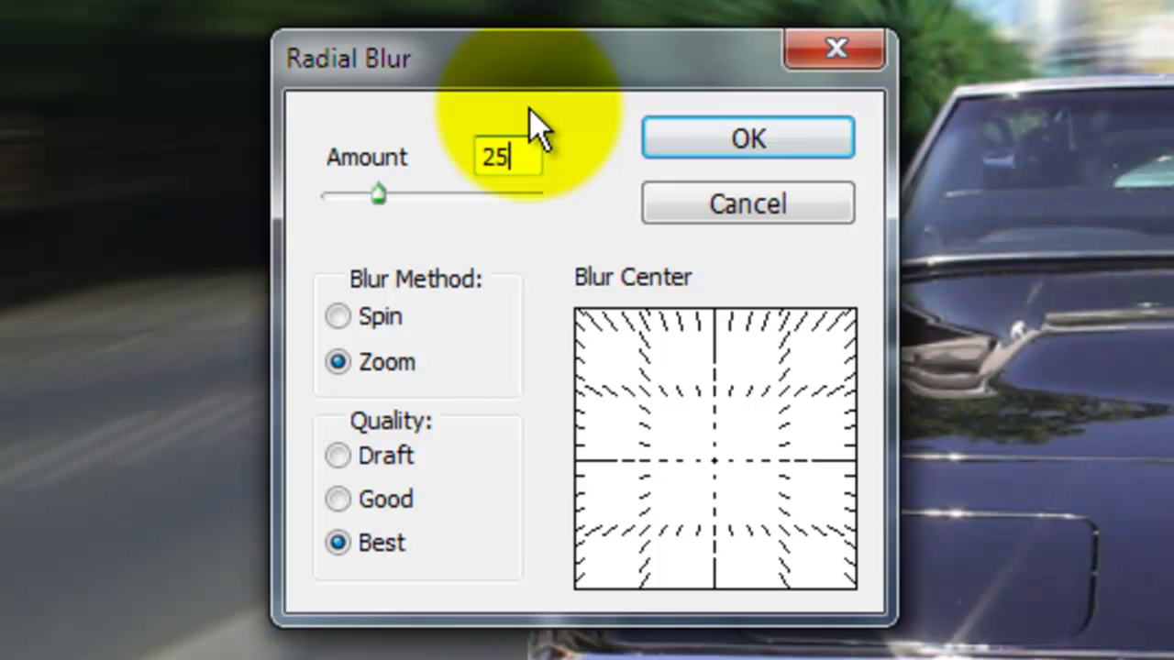
click(724, 145)
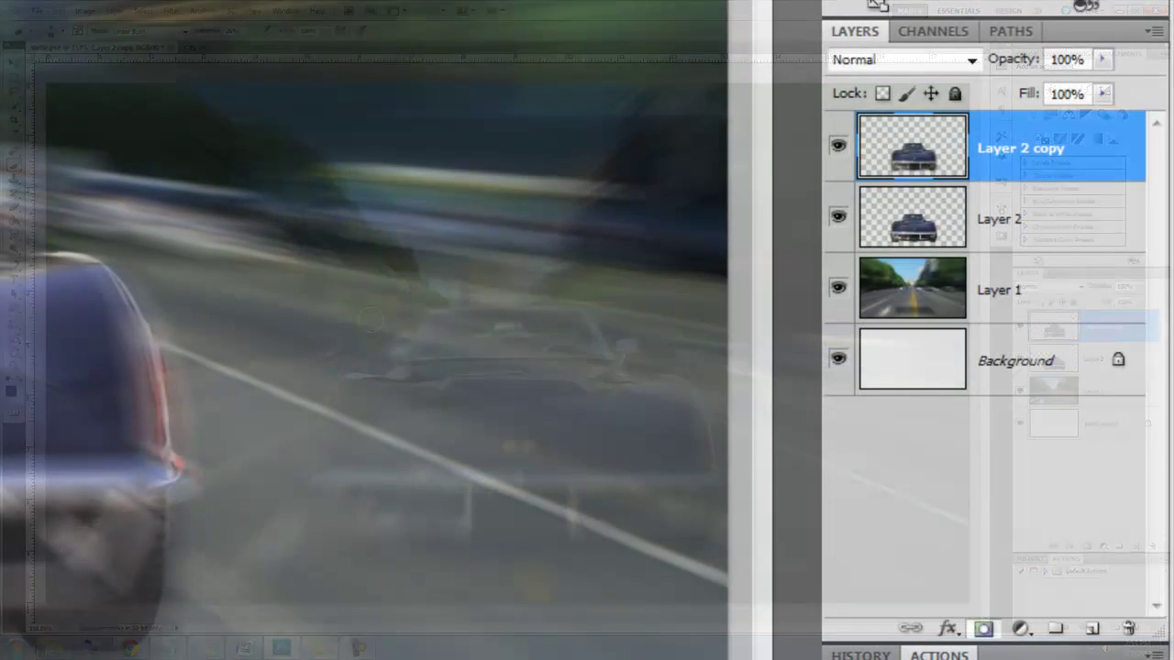
Add a layer mask to the blurred copy and set the brush to Normal, 78% opacity
click(1087, 545)
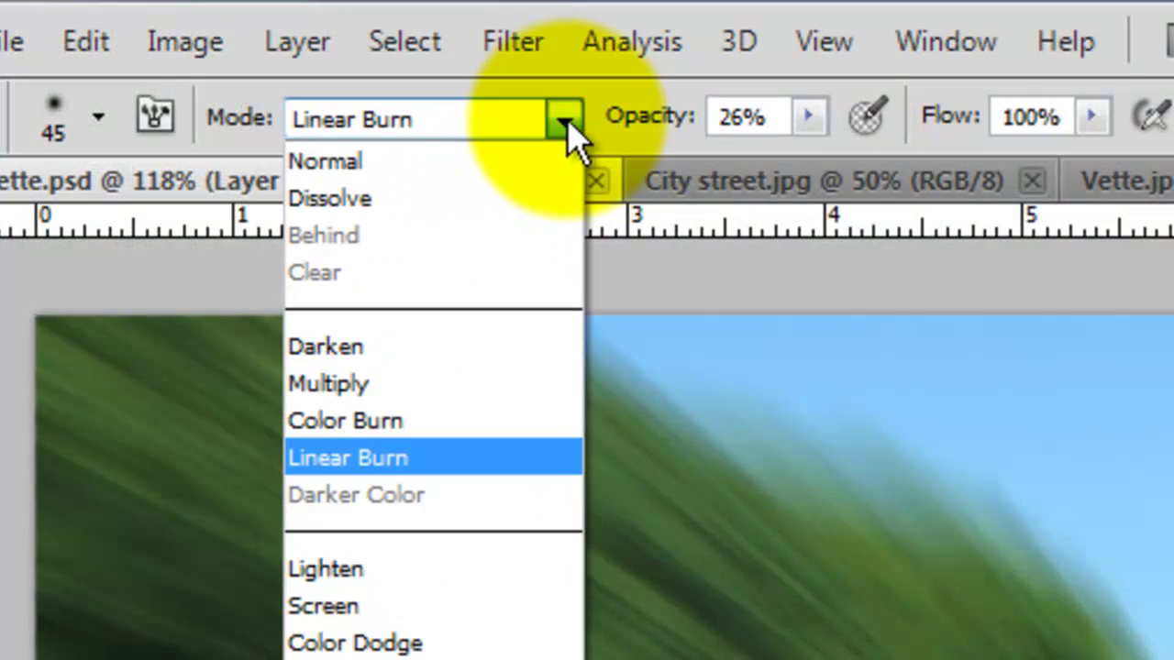
click(441, 161)
click(812, 120)
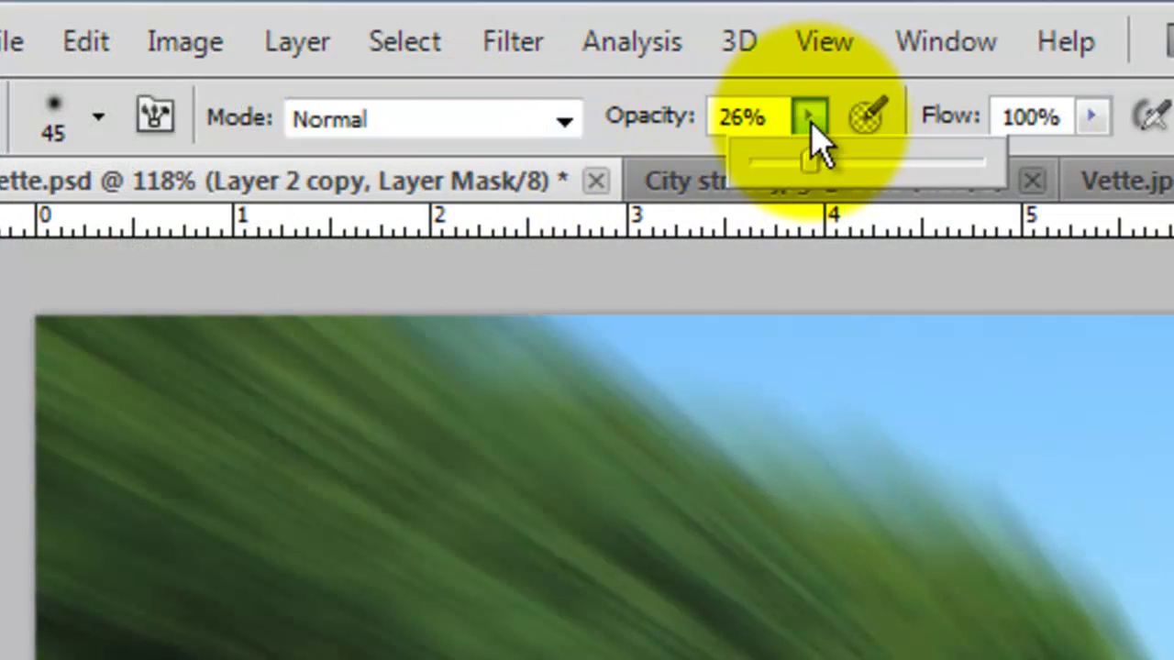
drag(810, 162, 935, 179)
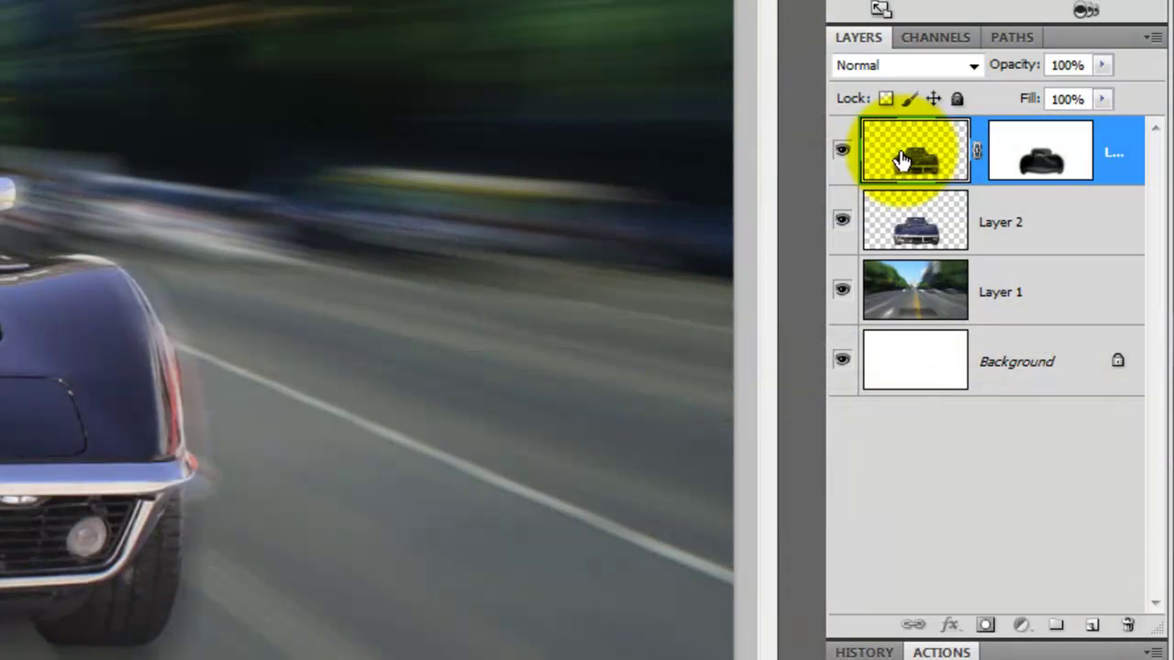
Rotate Layer 1, Layer 2 and the copy together about -9° clockwise and commit
shift+click(908, 292)
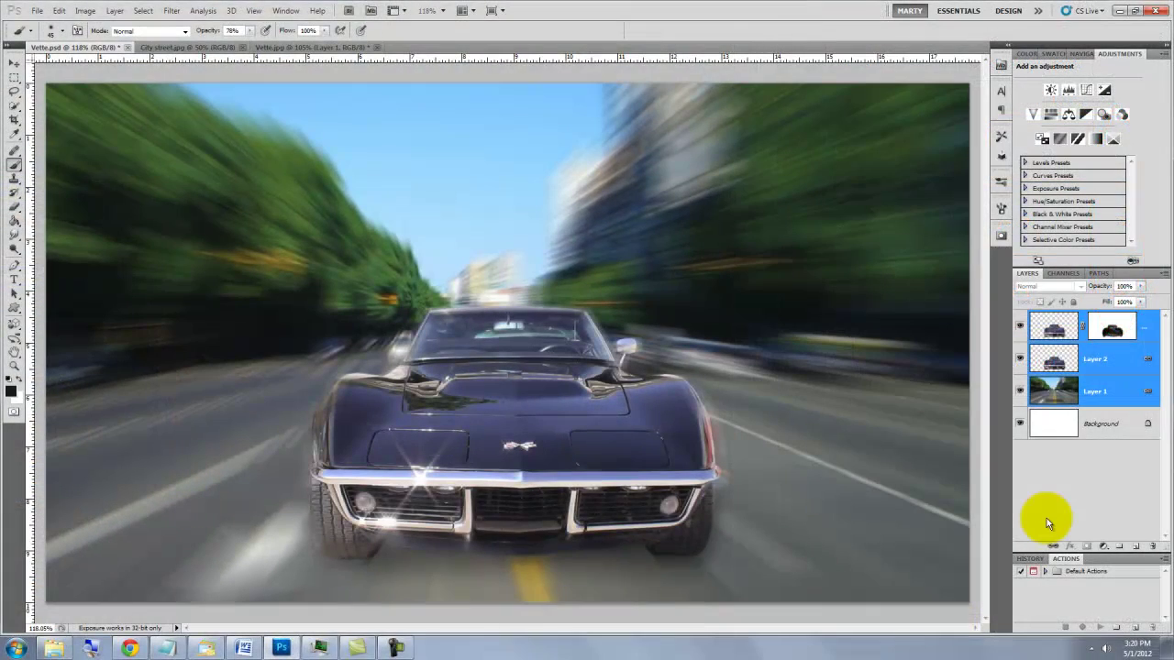
key(ctrl+t)
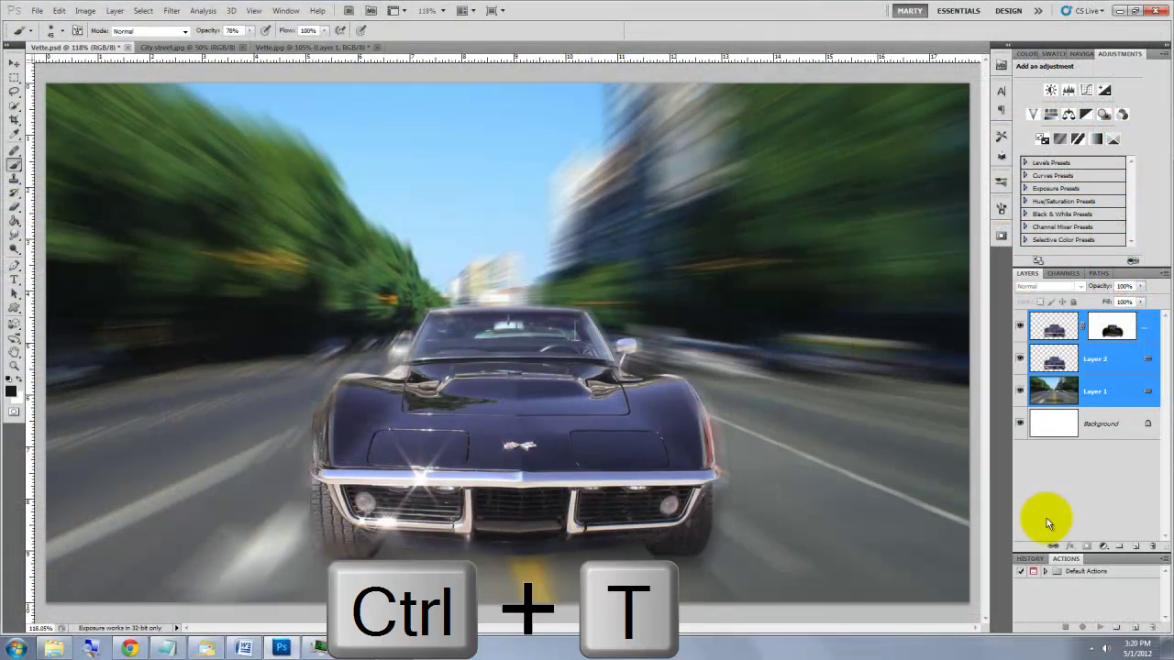
key(ctrl+0)
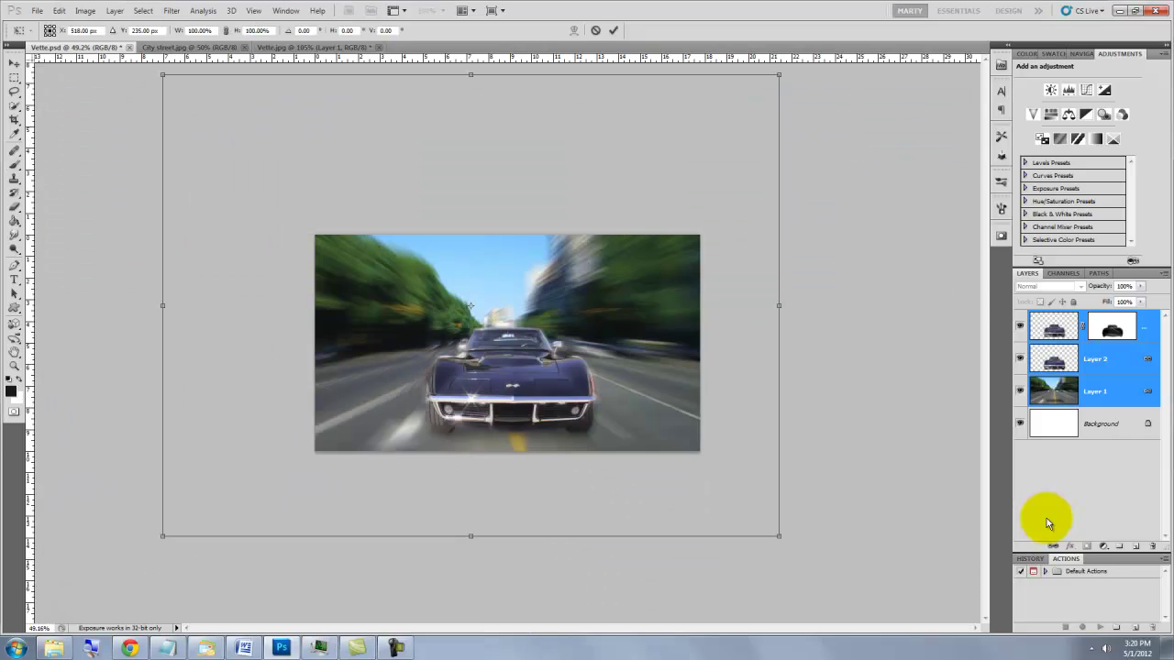
drag(786, 550, 816, 490)
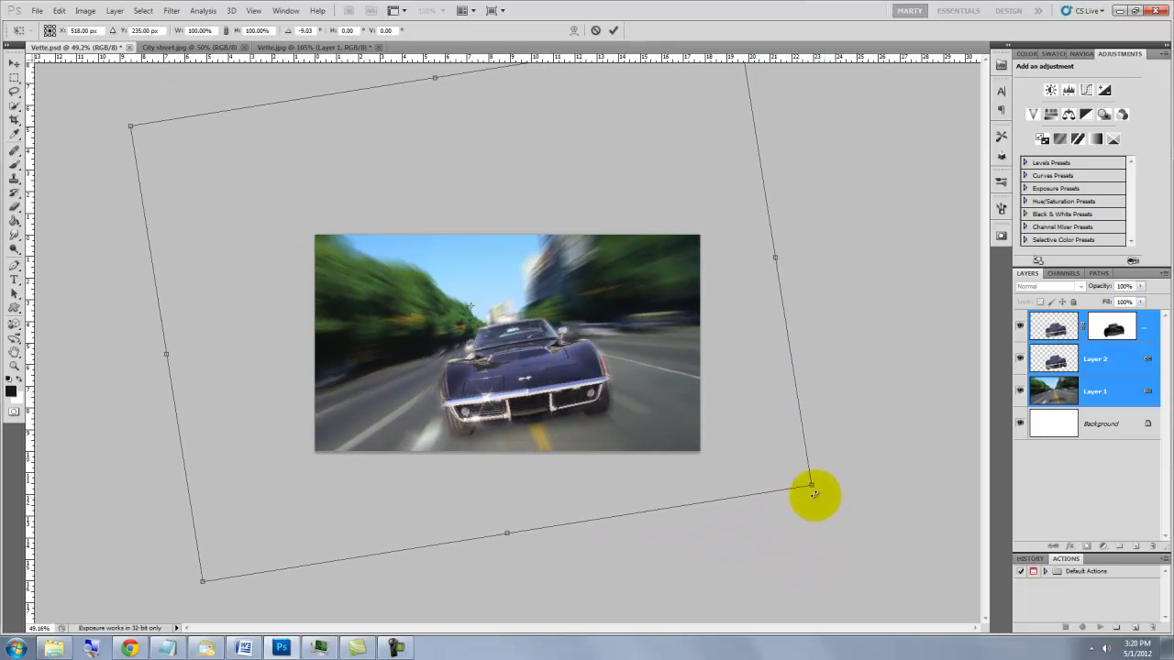
mouse_move(664, 420)
mouse_down()
mouse_move(661, 402)
mouse_move(661, 414)
mouse_up()
key(Return)
key(ctrl+0)
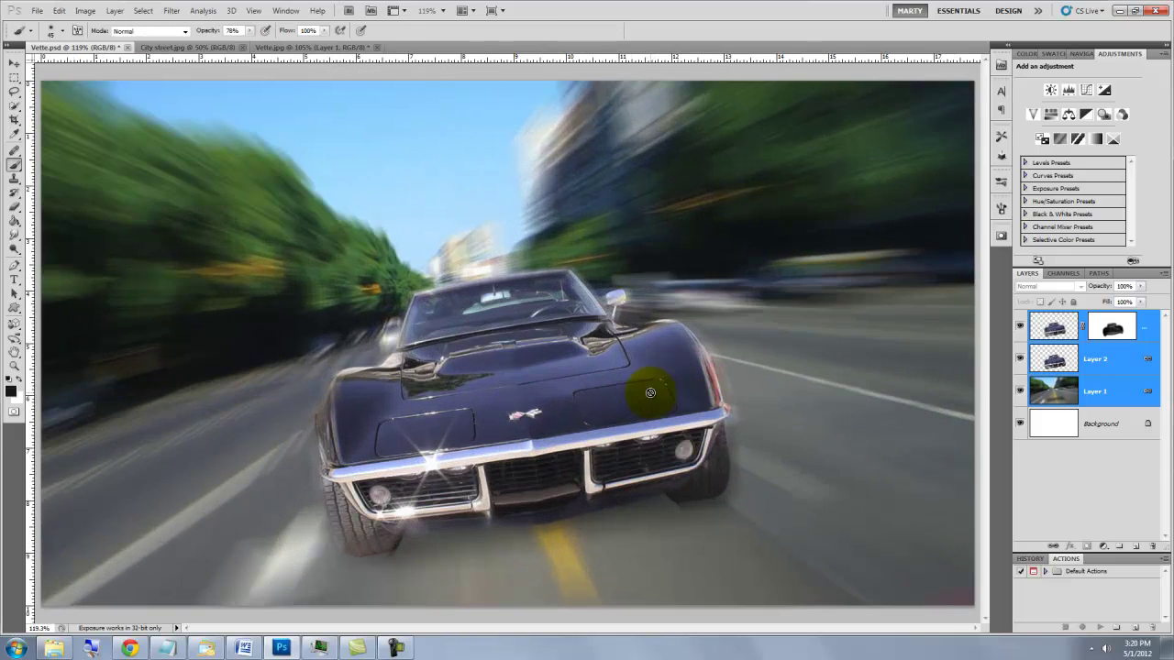